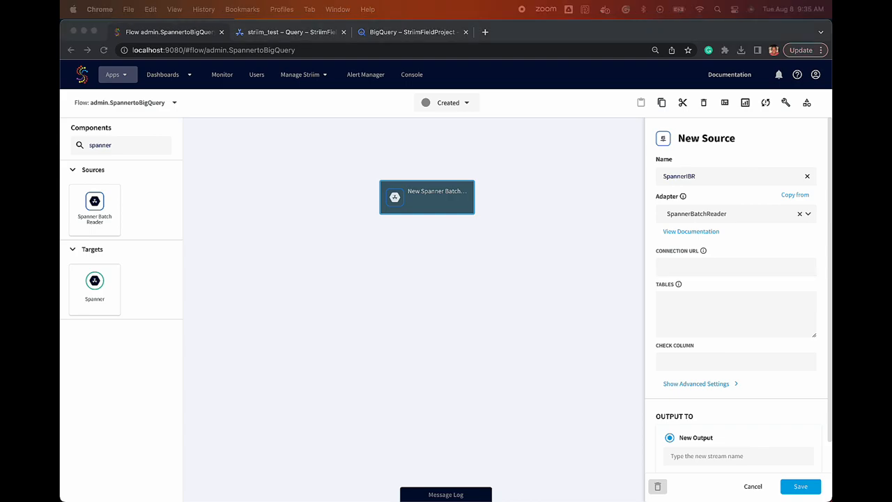
Give the SpannerIBR source the copied Cloud Spanner connection URL, the table striim_test_table and the check column %=date_modified
click(745, 265)
key(super+v)
click(737, 309)
text(striim)
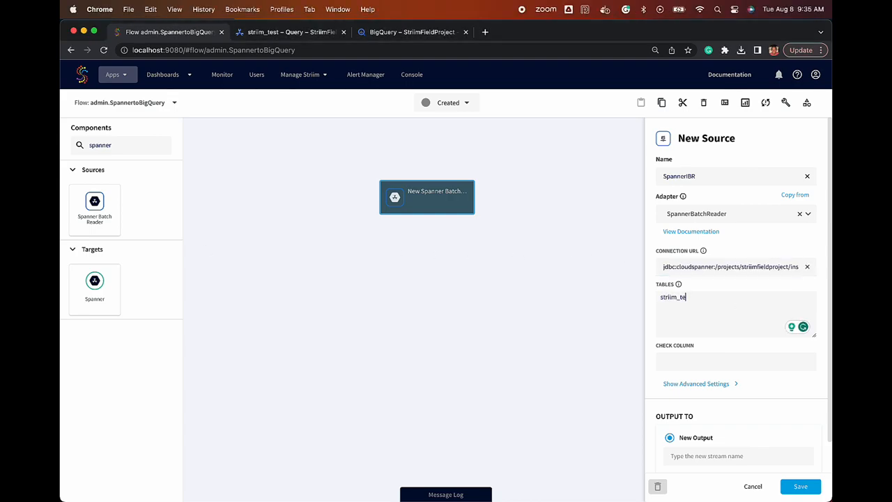
key(Tab)
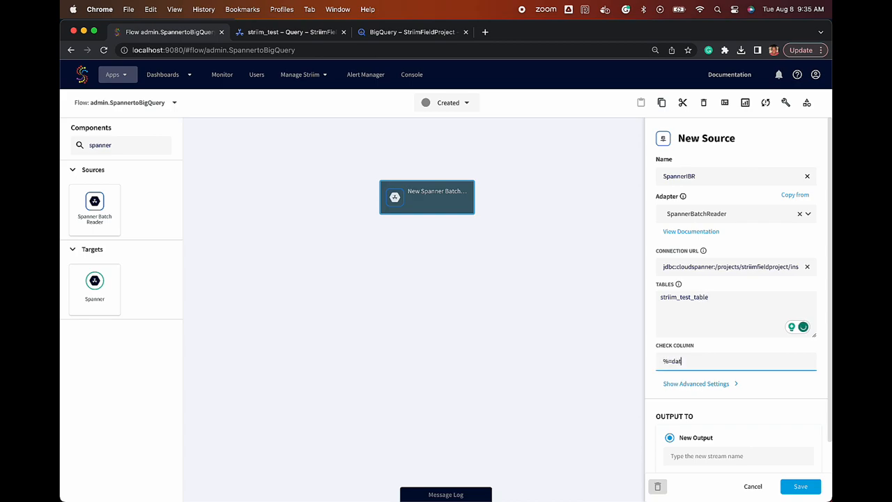
text(%=date_modified)
In the source's advanced settings, set the polling interval to 5sec and the start position to %=0
click(732, 384)
scroll(729, 375, down, 3)
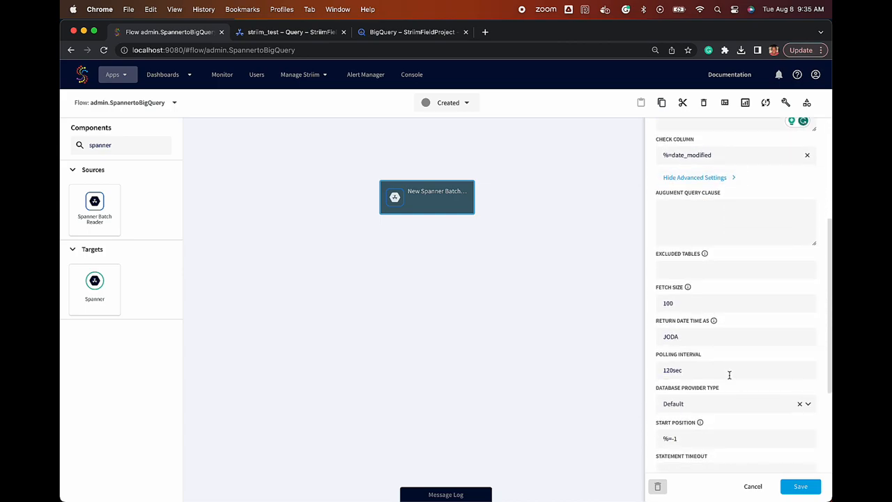
click(674, 371)
key(BackSpace)
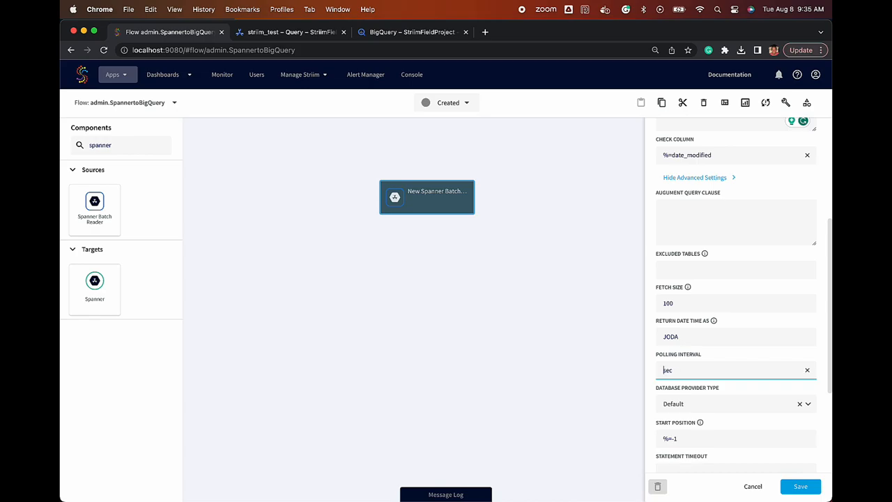
click(688, 438)
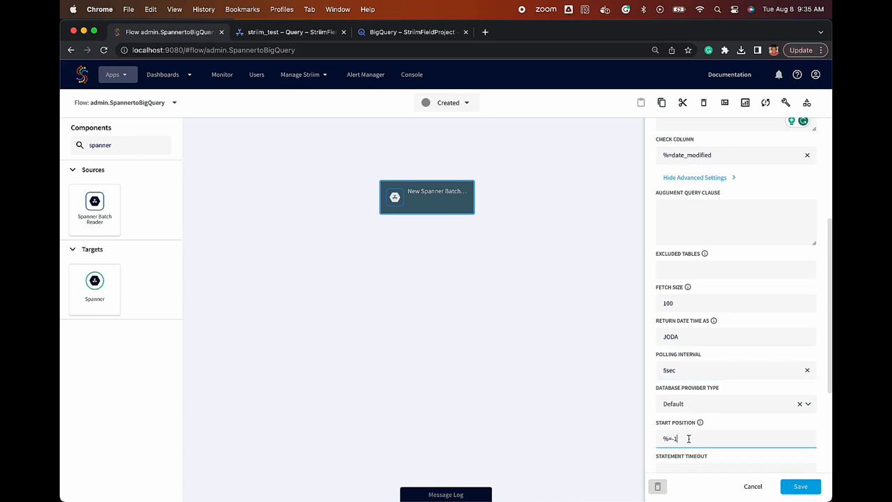
Name the source's new output stream SpannerIBROut and save the component
scroll(715, 398, down, 5)
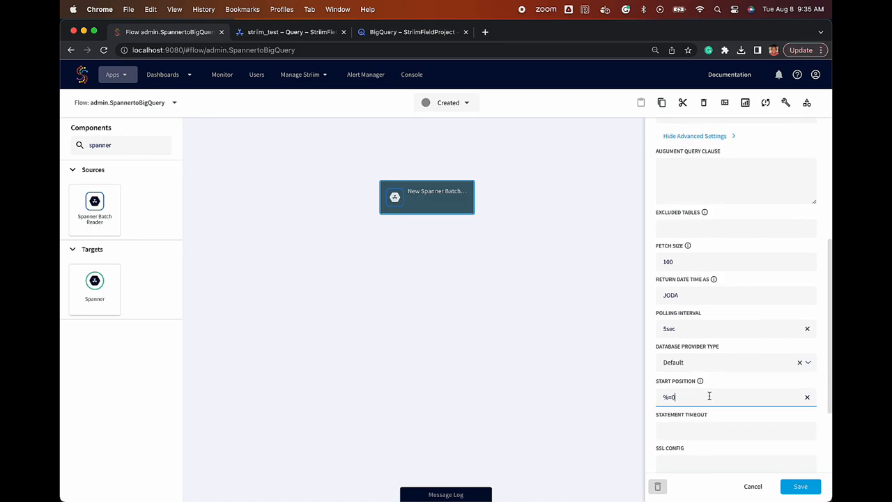
click(735, 420)
text(SpannerBROut)
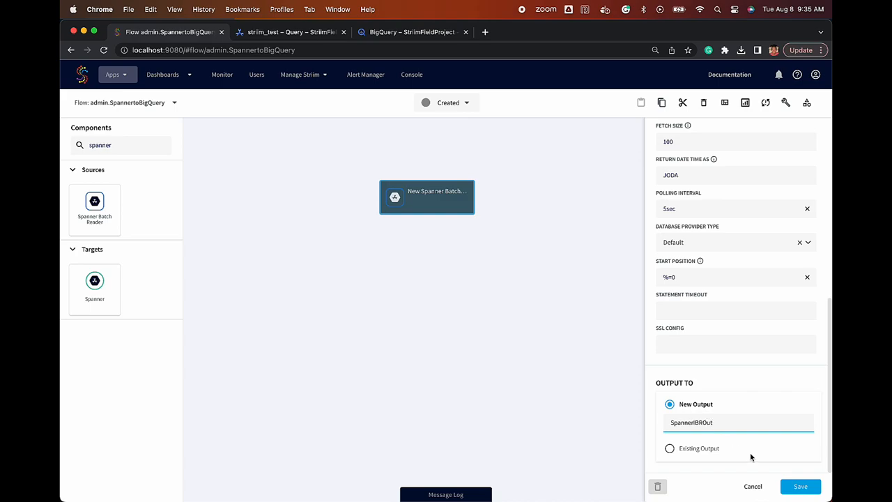
click(800, 486)
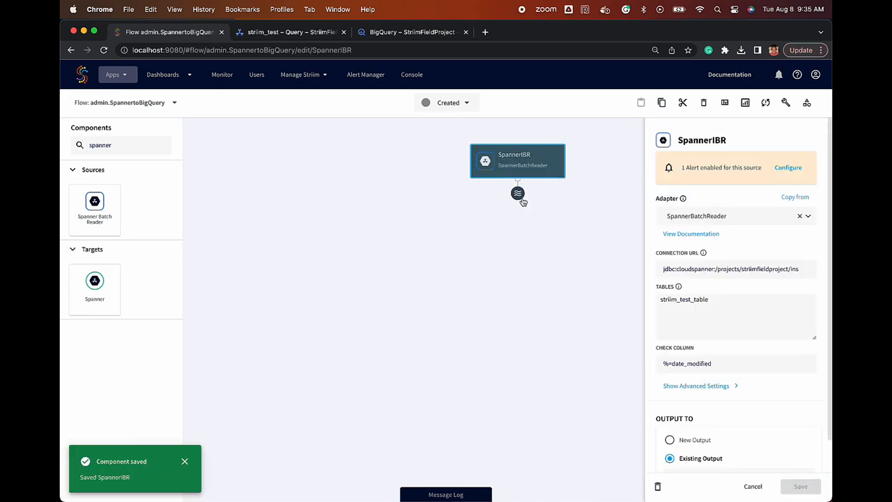
Connect a CQ to the SpannerIBR output stream, with a query on SpannerIBROut that sets OperationName to DELETE when IS_DELETED is 'Y'
click(520, 198)
click(532, 194)
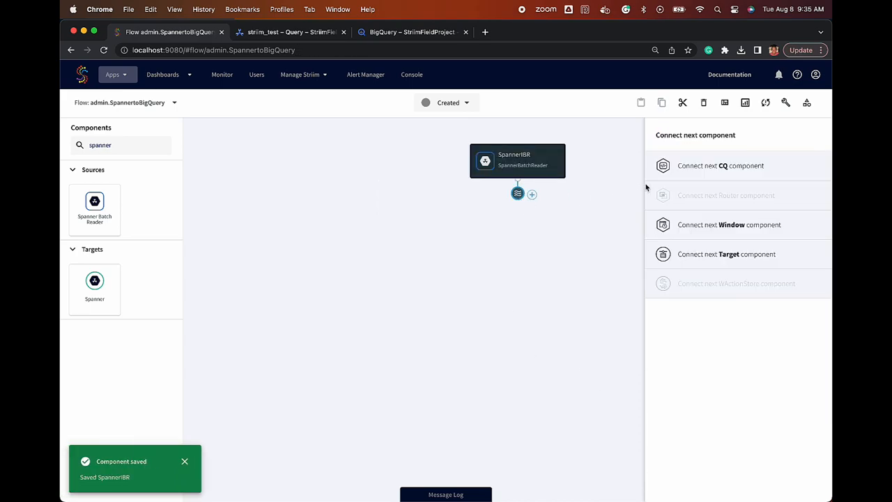
click(693, 168)
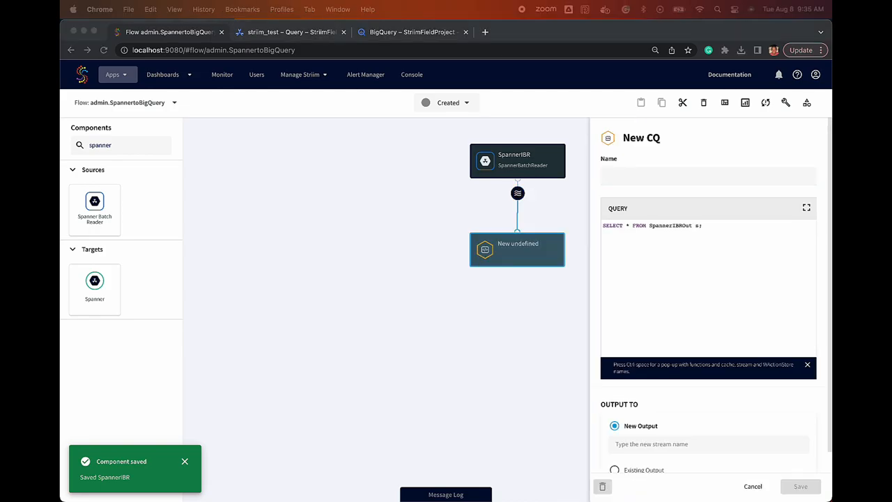
click(651, 277)
key(ctrl+a)
text(SELECT CASE WHEN TO_STRING(GETDATA(s, 'IS_DELETED')) ='Y' THEN com.webaction.helpers.WAEUdf.putMetaData(s,"OperationName","DELETE") ELSE s END FROM SpannerIBROut s;)
double_click(635, 274)
text(SpannerIBROut)
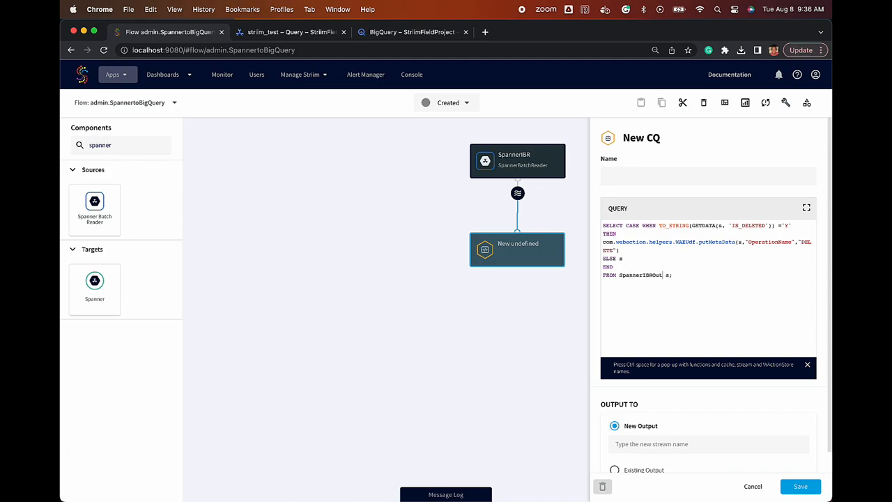
Name the CQ CaptureDeletesSpanner and its new output stream CaptureDeletesSpannerOut, and save it
click(664, 176)
text(CaptureDeletesSpanner)
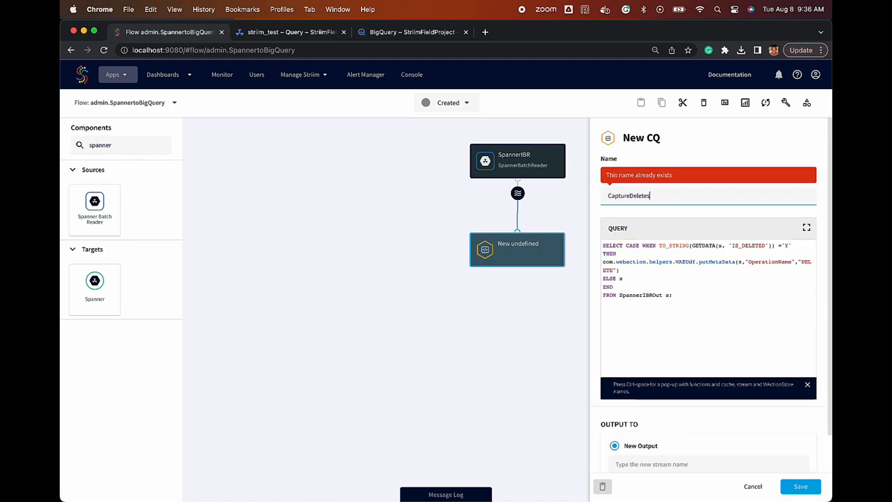
double_click(680, 176)
key(cmd+c)
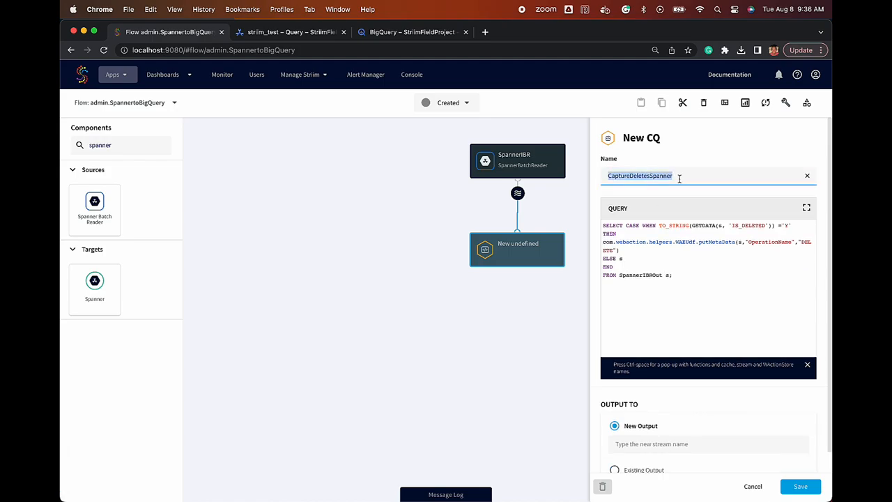
click(686, 444)
key(cmd+v)
click(783, 487)
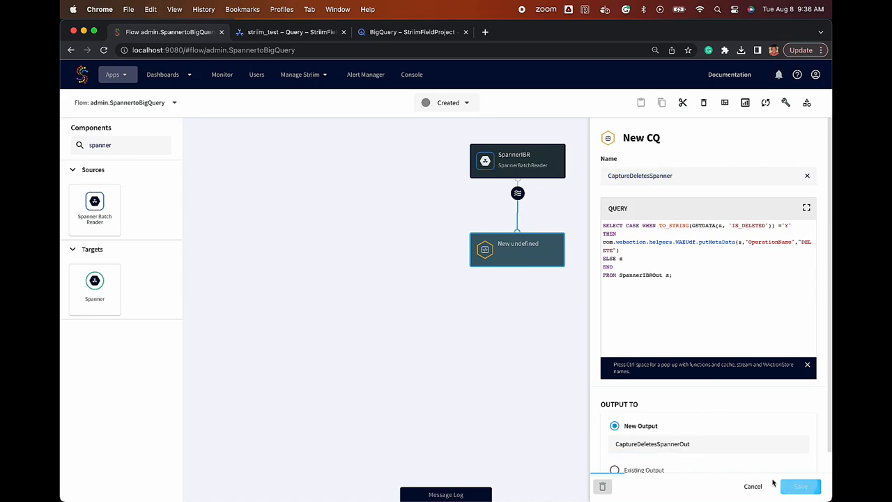
Connect a target to the CaptureDeletesSpannerOut stream, name it BigQueryTarget and choose the BigQueryWriter adapter
click(520, 268)
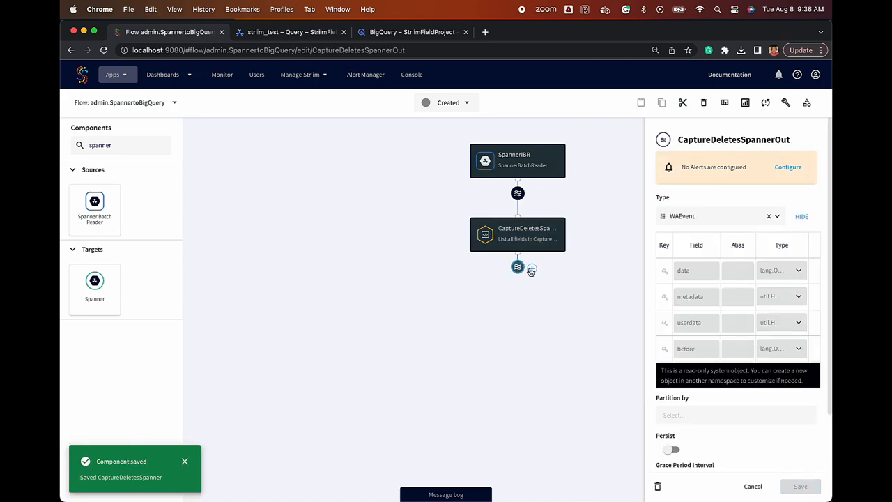
click(535, 267)
click(726, 255)
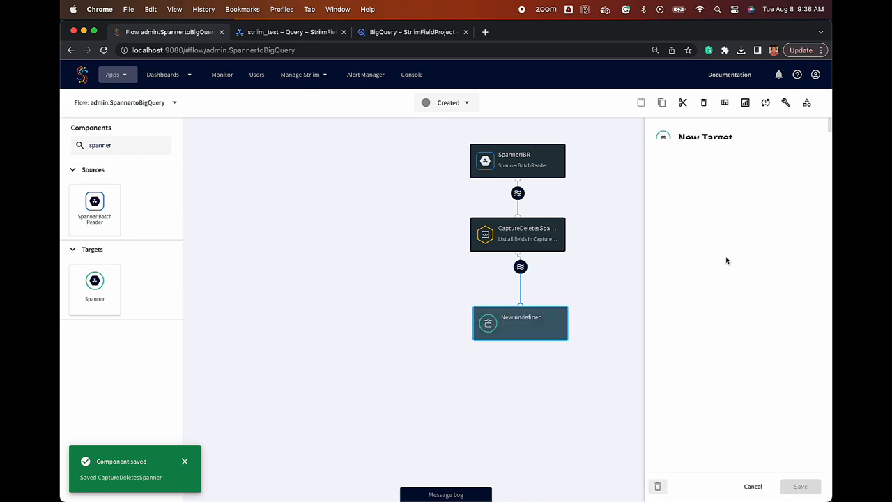
text(BigQueryTarget)
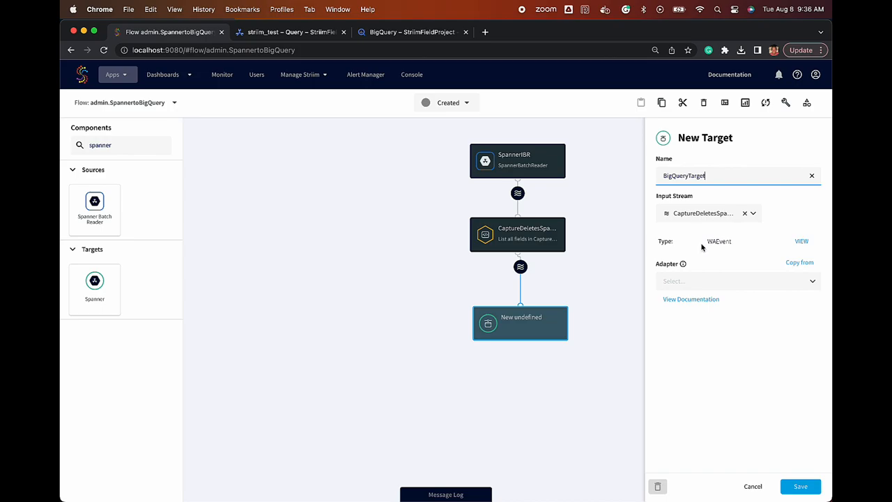
click(711, 281)
text(Big)
click(725, 317)
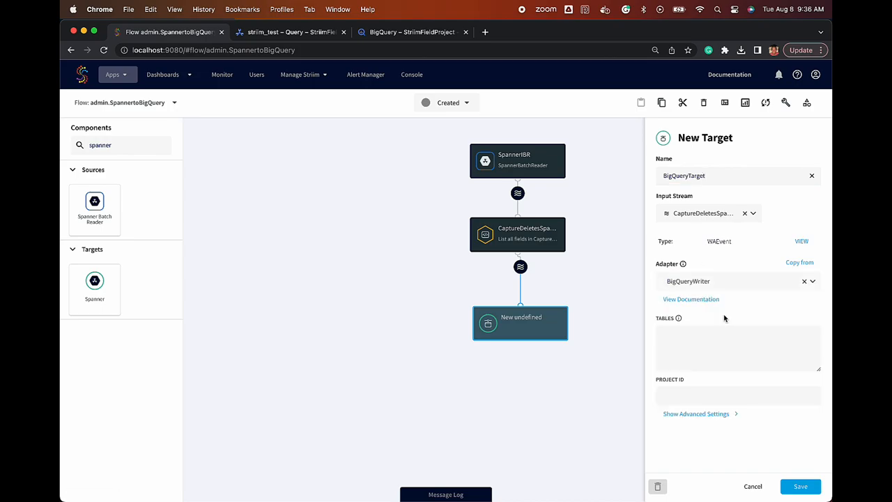
Set the target's table mapping to striim_test_table,QATEST.STRIIM_TEST_TABLE and its project ID to striimfieldproject
click(714, 348)
text(striim_test_table,QATEST.STRIIM_)
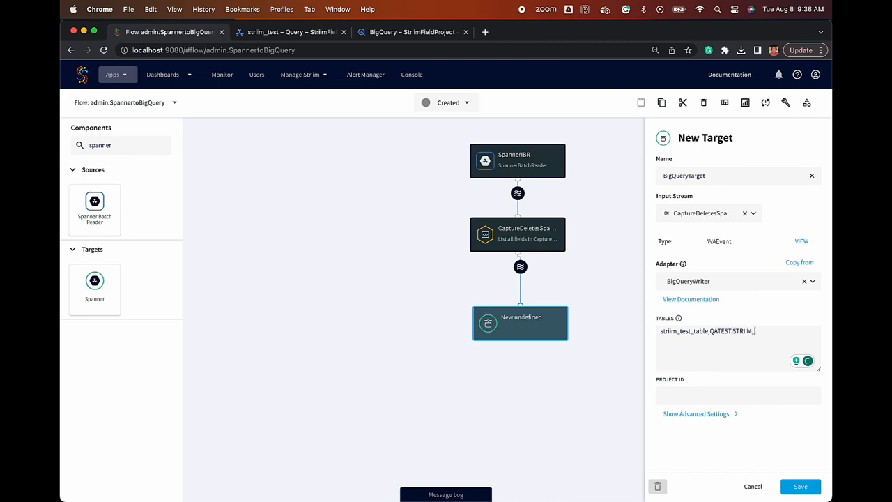
text(TEST_TABLE)
click(663, 394)
text(stri)
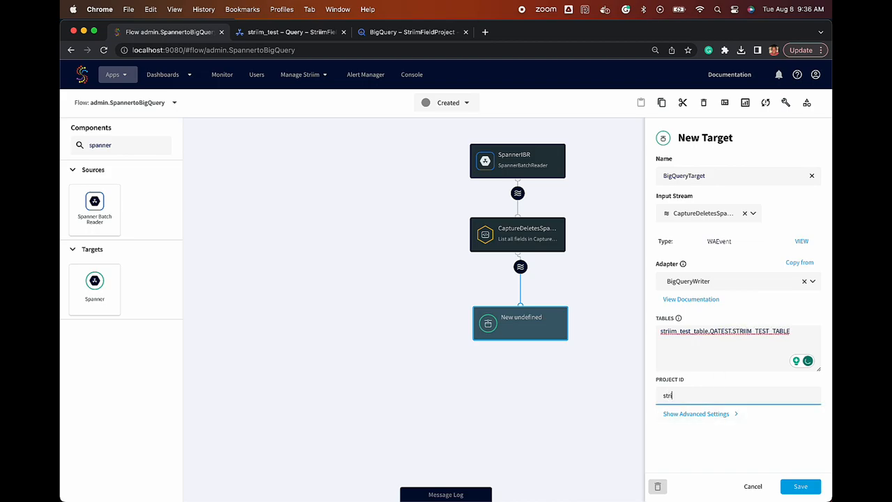
text(imfieldproj)
In the target's advanced settings, choose the existing striimfieldproject JSON file as the service account key
click(697, 414)
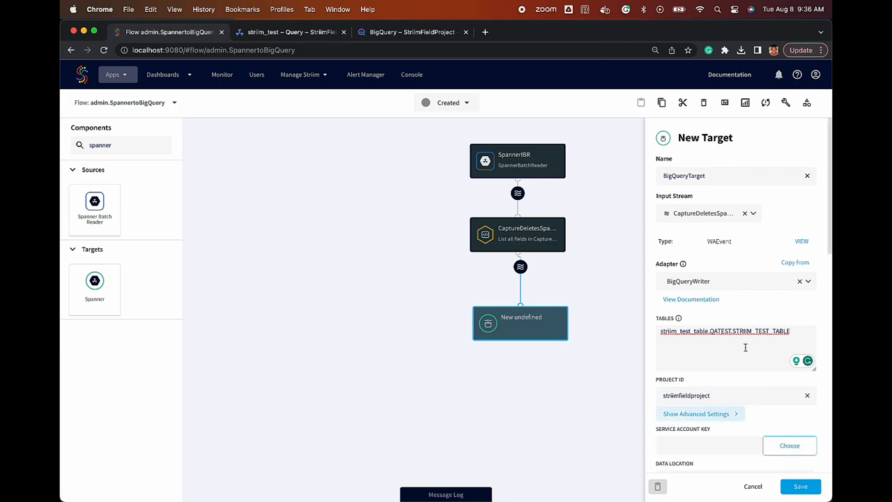
scroll(791, 283, down, 5)
click(790, 213)
click(366, 210)
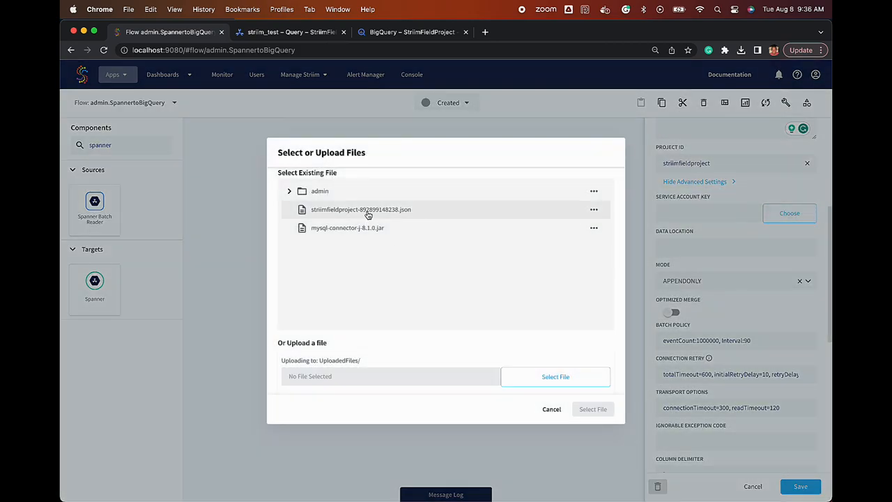
click(593, 411)
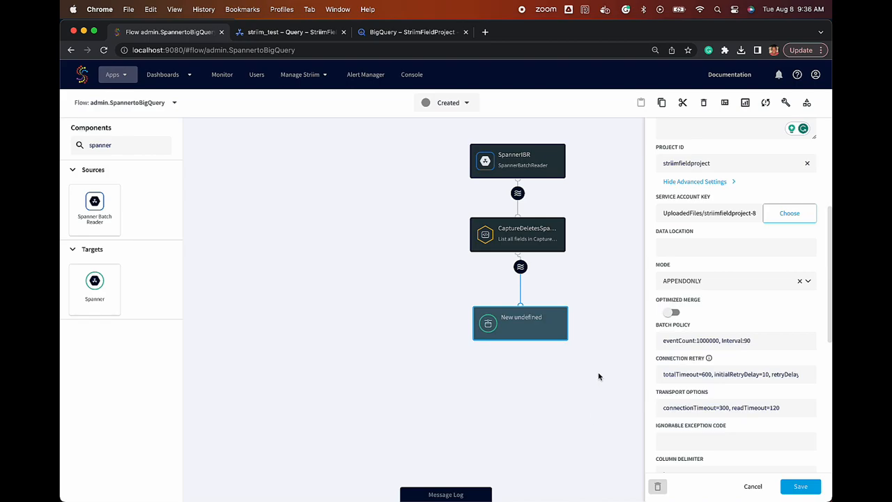
Set the target's mode to MERGE and its batch policy to eventCount:1000000, Interval:1, and save the target
click(711, 286)
click(701, 342)
click(763, 341)
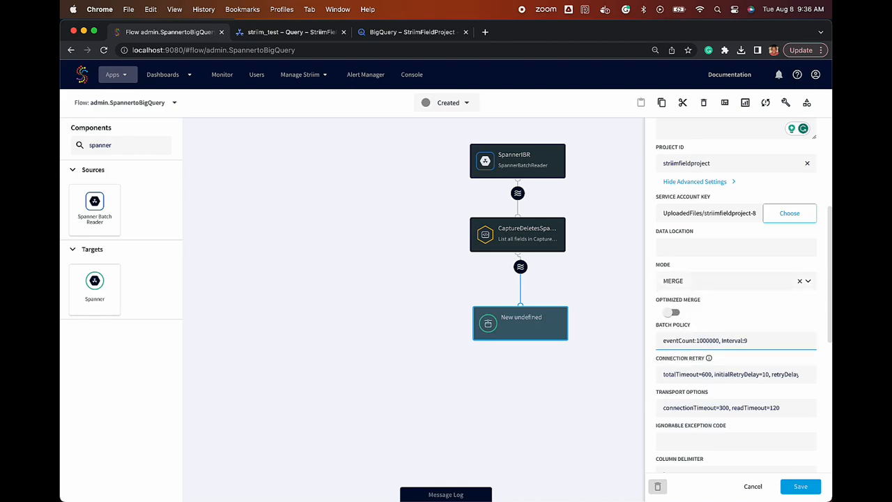
click(800, 486)
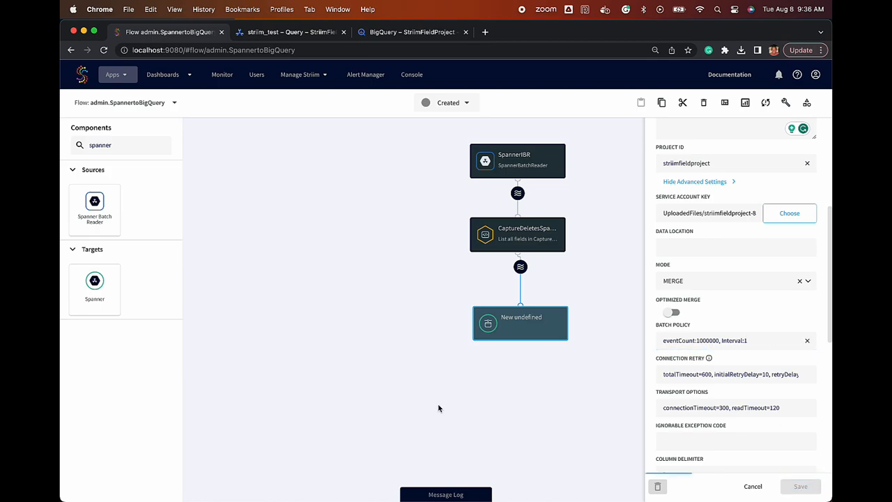
Deploy the SpannertoBigQuery app and open the data preview of the CaptureDeletesSpannerOut stream
click(446, 111)
click(446, 132)
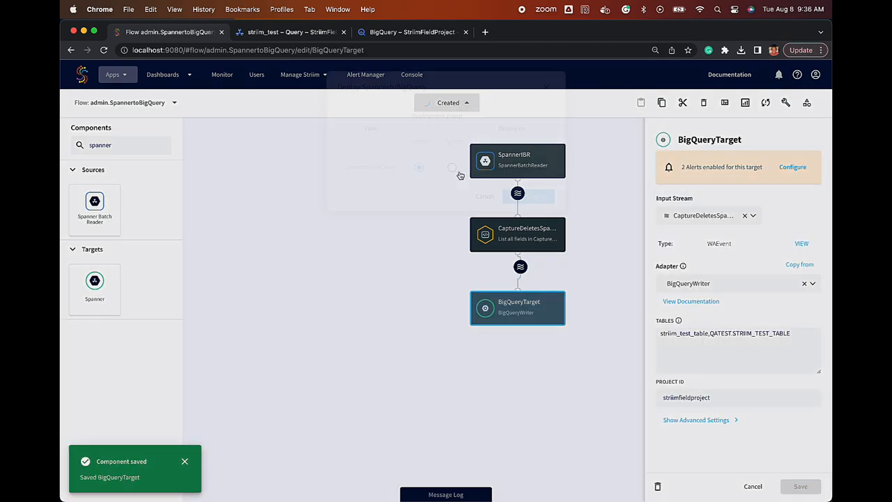
click(523, 195)
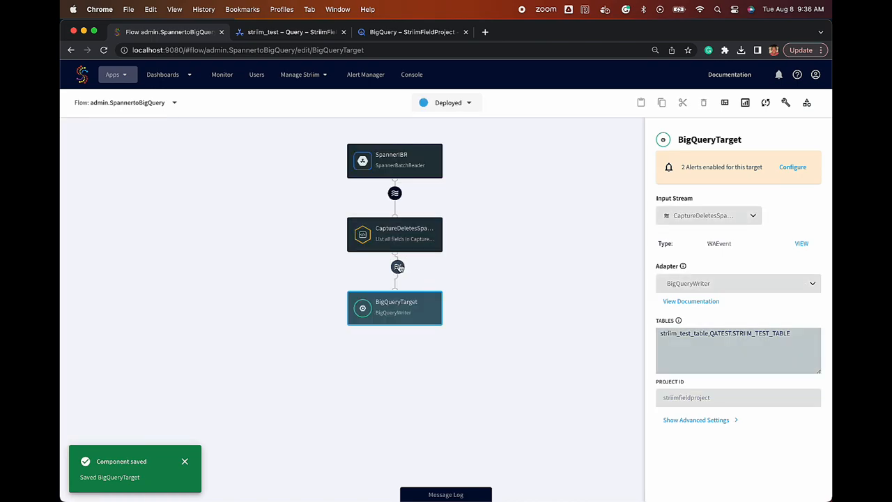
click(397, 267)
click(415, 268)
Run the selected queries on striim_test_table in Spanner and on QATEST.STRIIM_TEST_TABLE in BigQuery to check source and target contents
click(272, 33)
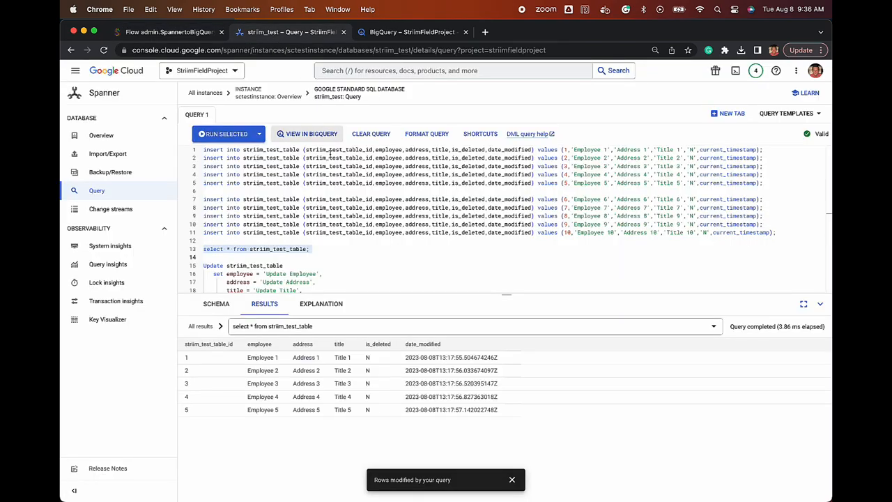
click(242, 133)
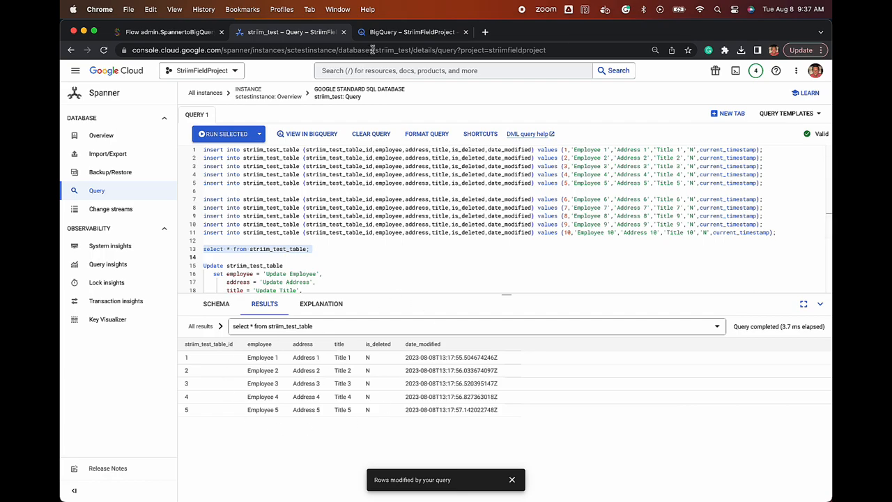
click(408, 32)
click(410, 112)
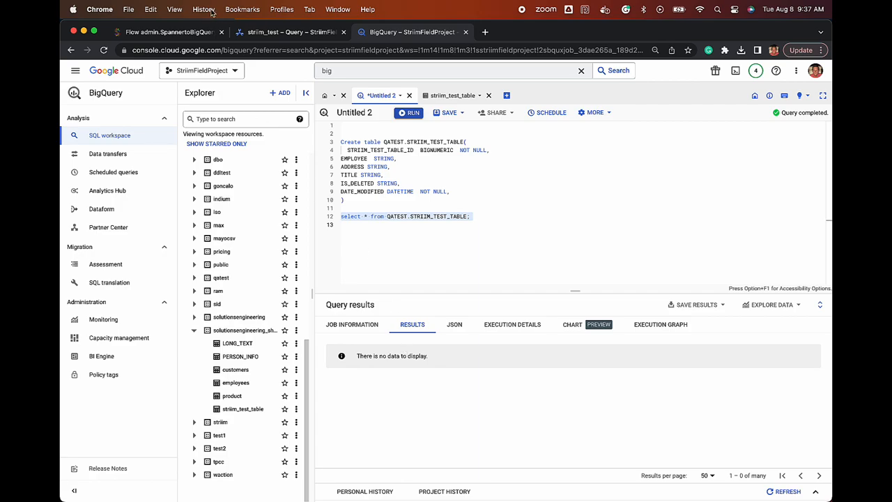
Return to the Striim flow and start the deployed SpannertoBigQuery app
click(191, 33)
click(427, 102)
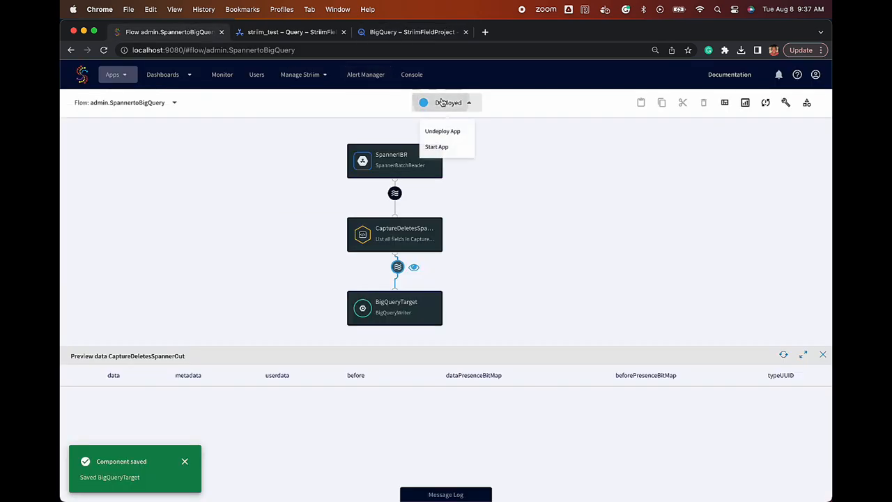
click(438, 145)
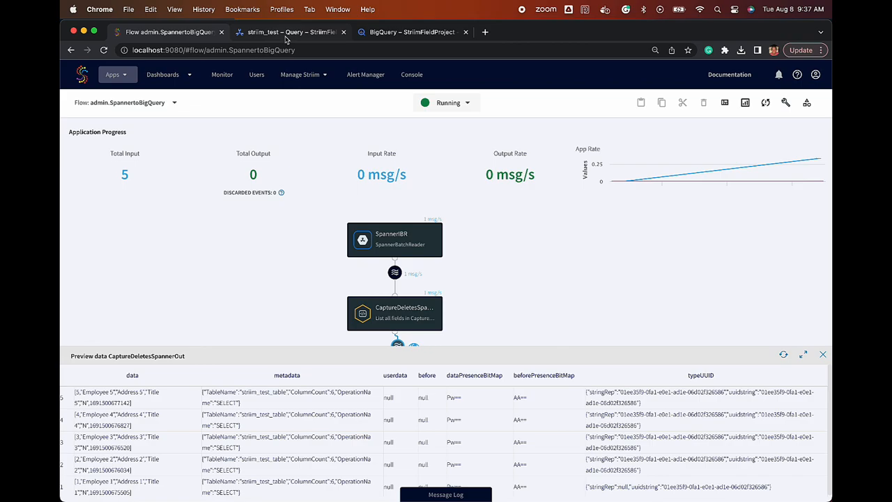
Rerun the select query on QATEST.STRIIM_TEST_TABLE in BigQuery to check the replicated rows
click(385, 36)
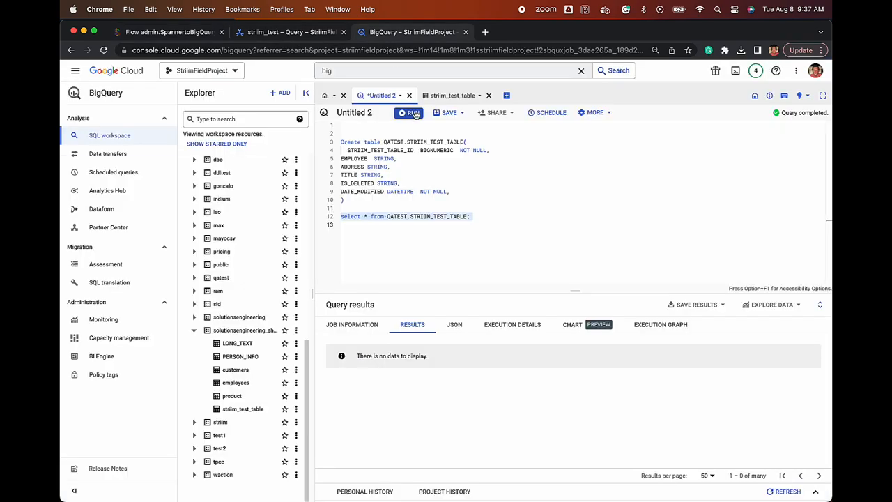
click(413, 113)
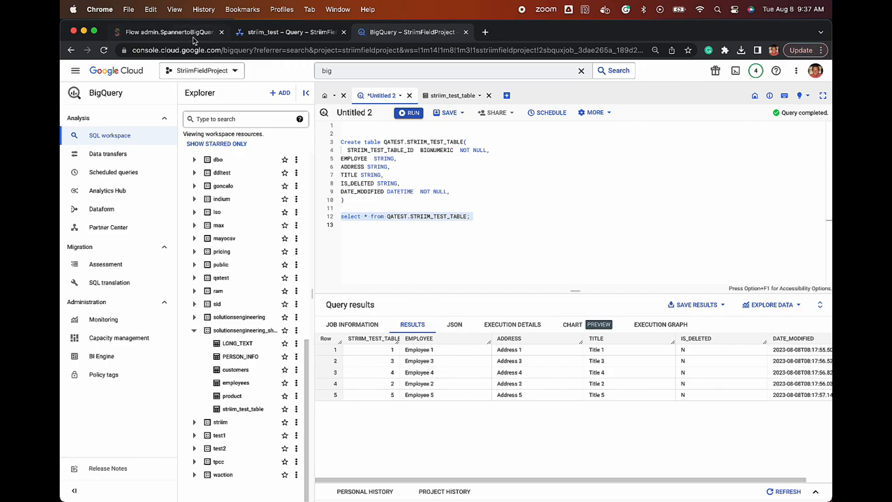
In Spanner, run the insert statements for rows 6 to 10 of striim_test_table and query the whole table
click(268, 32)
drag(233, 239, 200, 200)
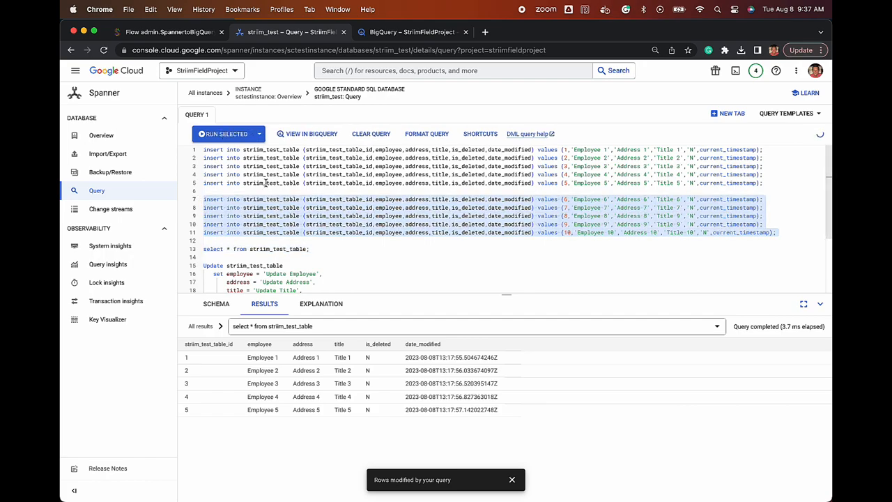
key(super+Return)
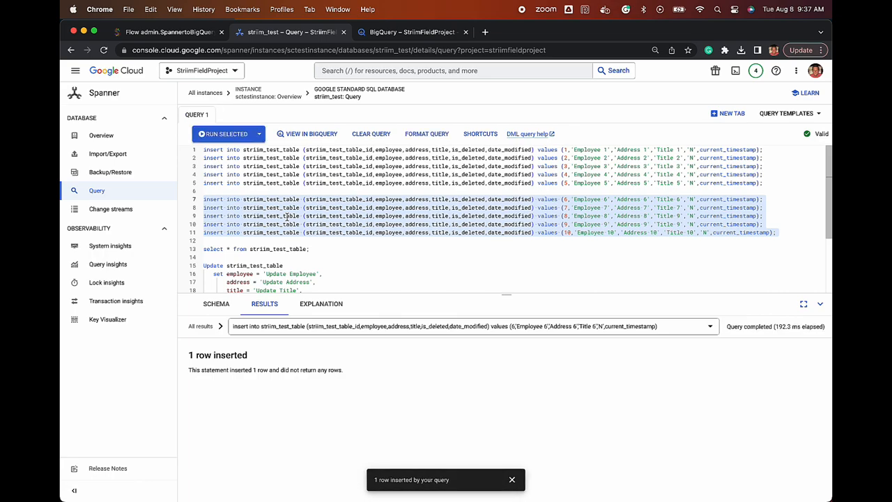
triple_click(283, 249)
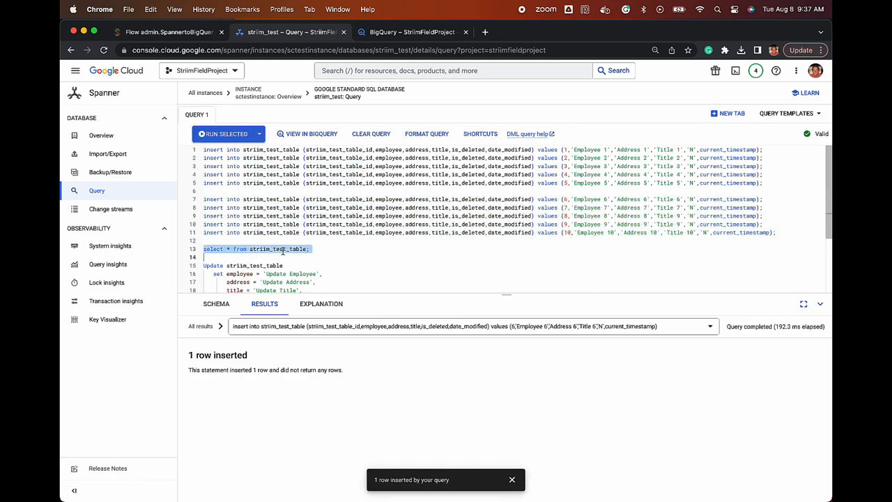
click(229, 134)
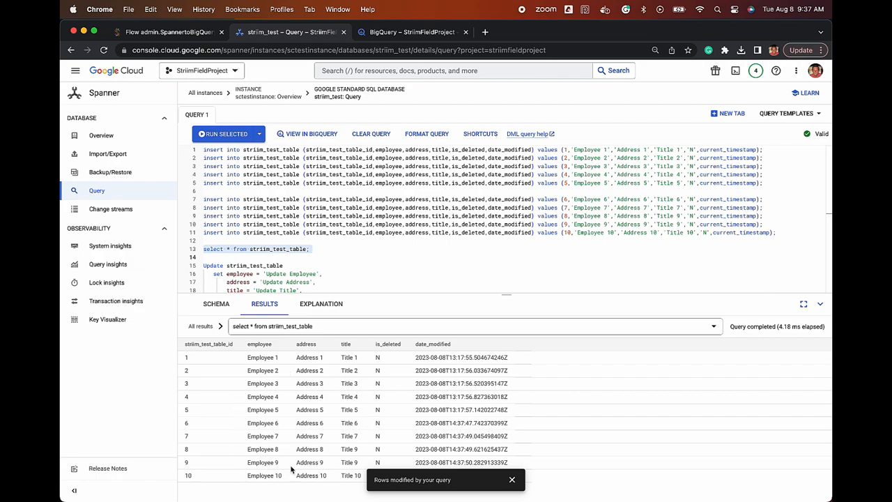
Return to the Striim flow and inspect the events for rows 6 to 10 in the CaptureDeletesSpannerOut preview
click(189, 36)
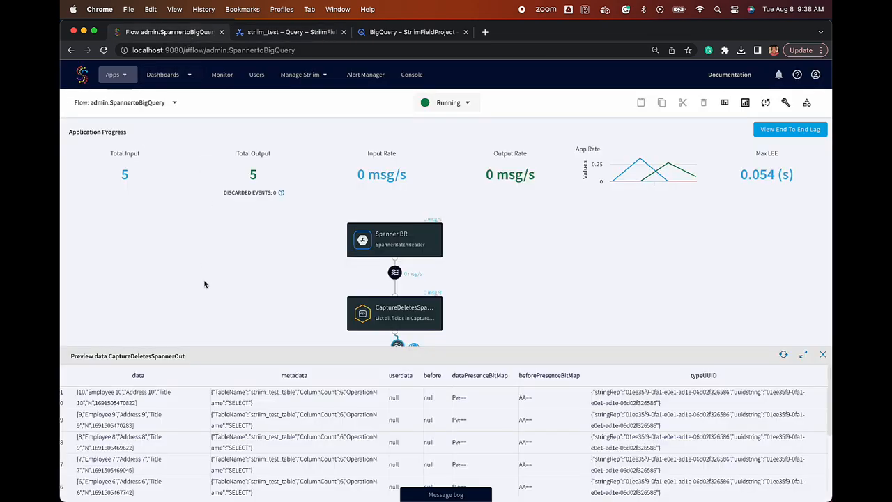
triple_click(95, 407)
triple_click(101, 420)
triple_click(104, 442)
triple_click(108, 464)
triple_click(112, 490)
click(176, 456)
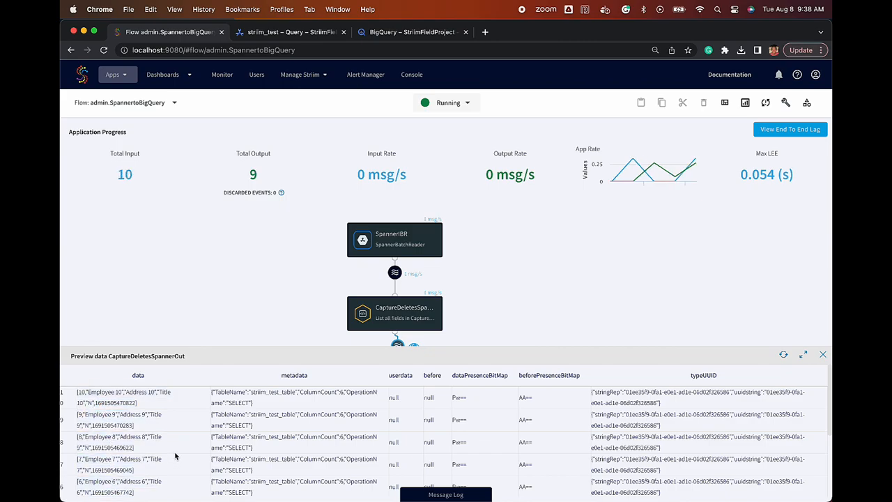
Rerun the select query on QATEST.STRIIM_TEST_TABLE in BigQuery until the newly inserted rows can be checked
click(412, 32)
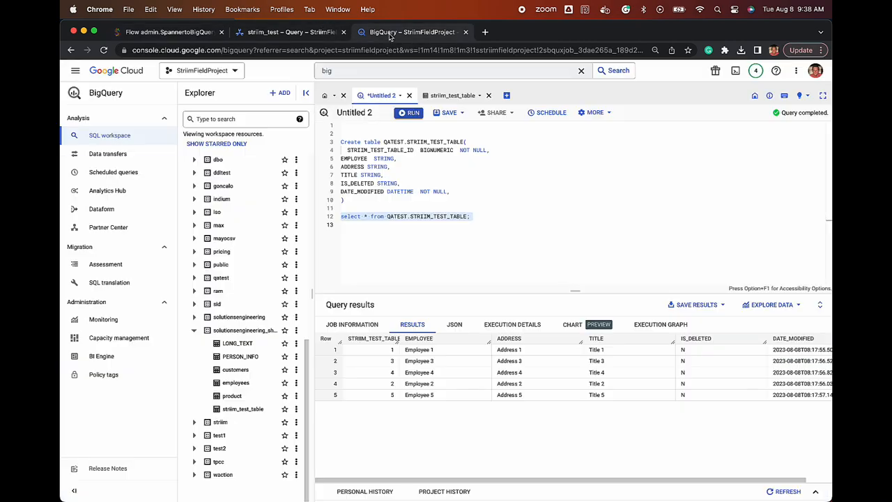
click(409, 112)
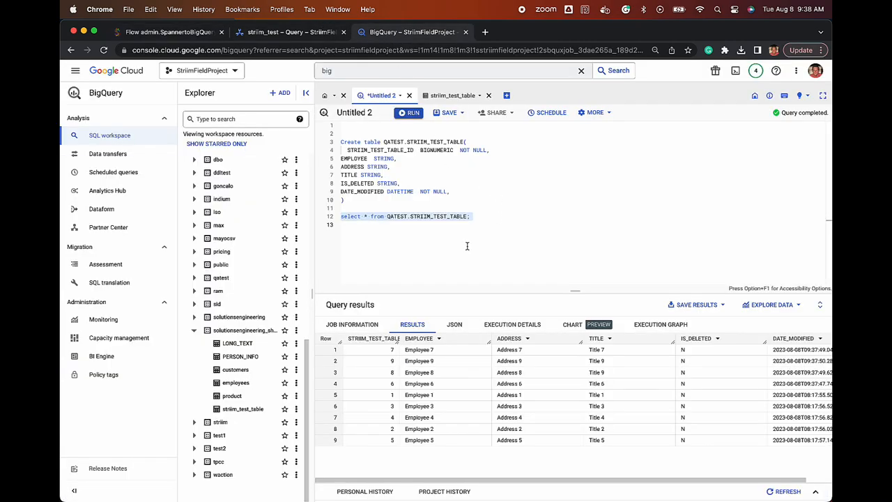
click(410, 112)
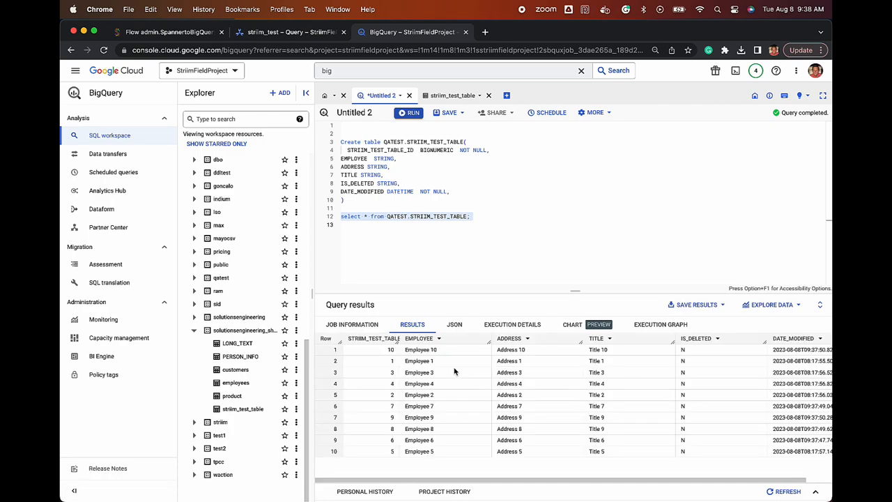
In Spanner, run the update setting all rows to 'Update Employee', 'Update Address', 'Update Title' and is_deleted 'N', and query striim_test_table
click(286, 32)
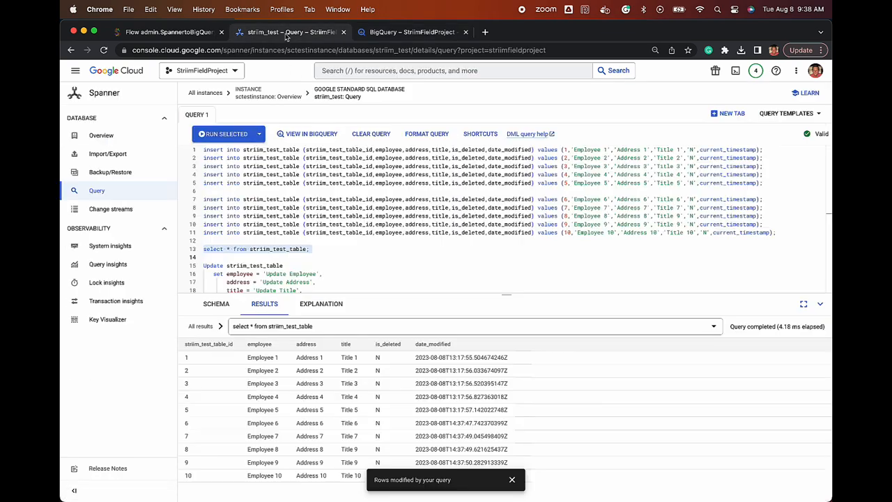
drag(373, 222, 311, 210)
click(222, 134)
scroll(261, 205, up, 2)
click(221, 133)
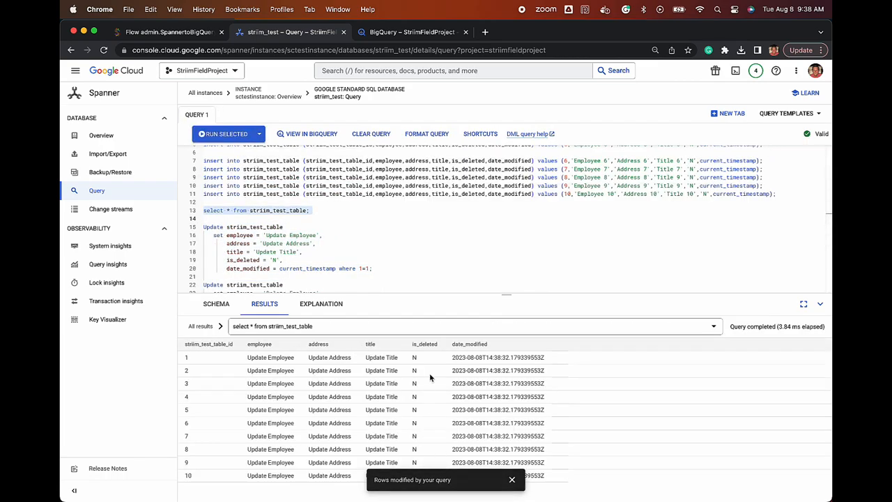
Inspect the update events in Striim's CaptureDeletesSpannerOut preview and rerun the select query on QATEST.STRIIM_TEST_TABLE in BigQuery
click(186, 35)
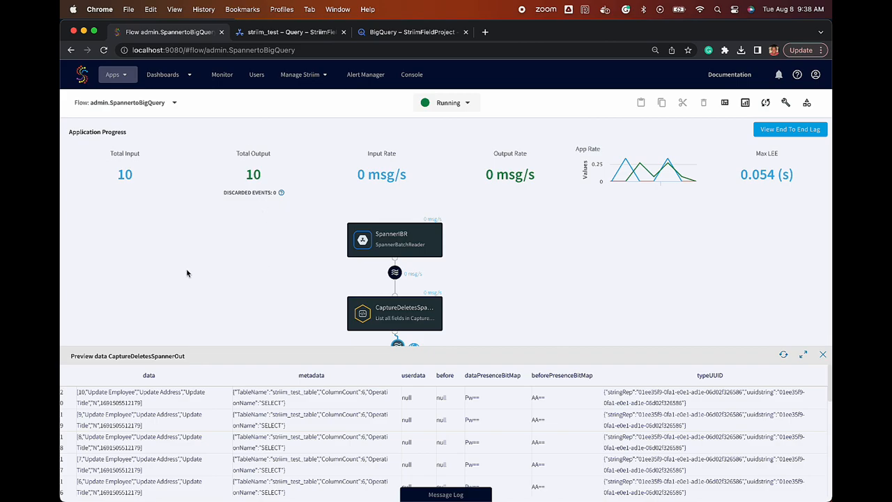
triple_click(130, 445)
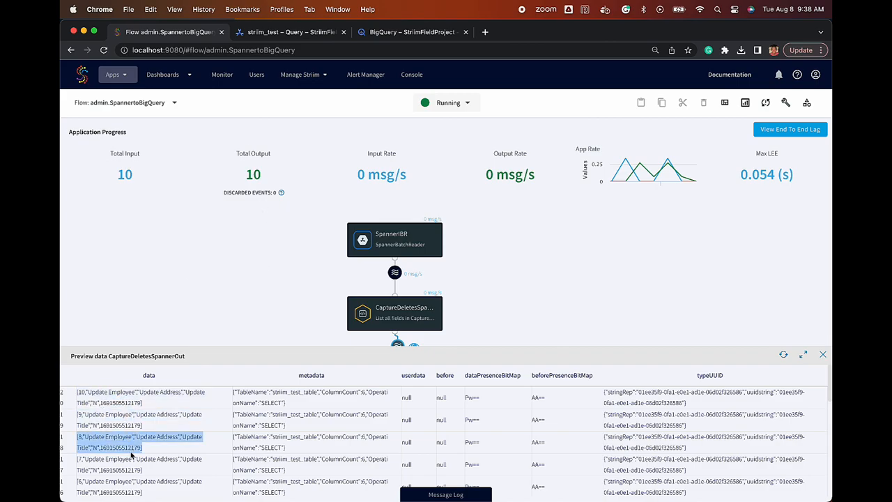
click(131, 451)
scroll(182, 399, down, 5)
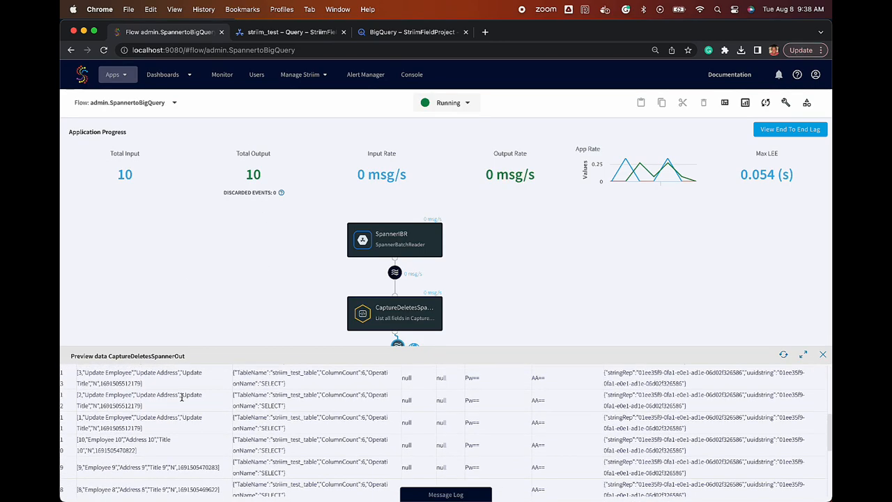
scroll(195, 410, up, 5)
click(411, 32)
click(410, 113)
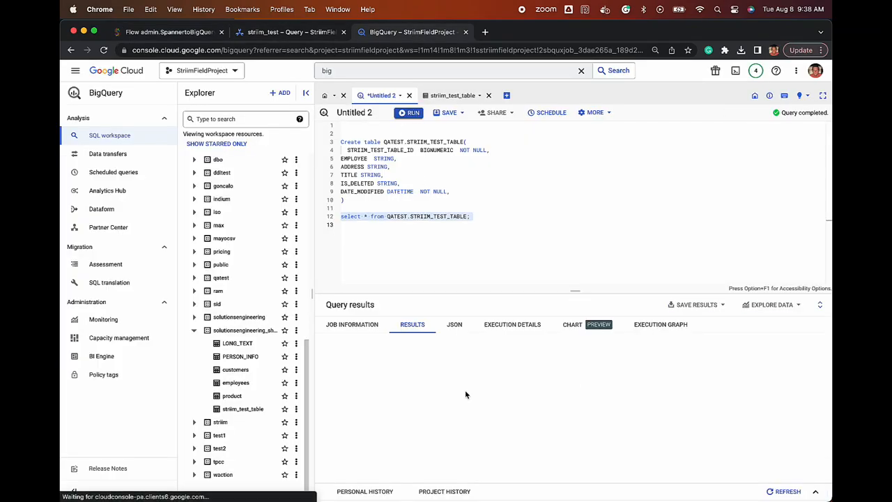
In Spanner, run the soft-delete update setting employee, address and title to 'Delete Employee' and is_deleted to 'Y', and query striim_test_table
click(270, 32)
scroll(293, 254, down, 3)
drag(376, 281, 204, 239)
click(225, 134)
click(268, 265)
triple_click(251, 165)
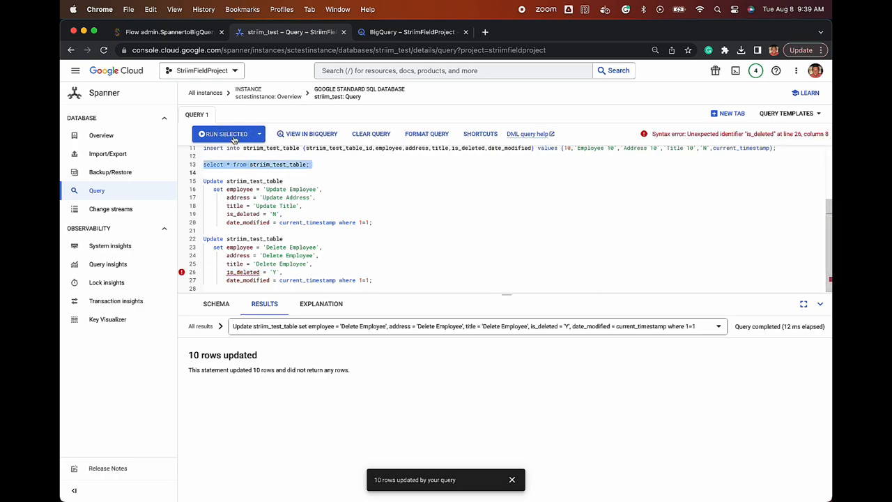
click(224, 134)
Check the delete events in the Striim stream preview and rerun the select query on QATEST.STRIIM_TEST_TABLE in BigQuery
click(180, 32)
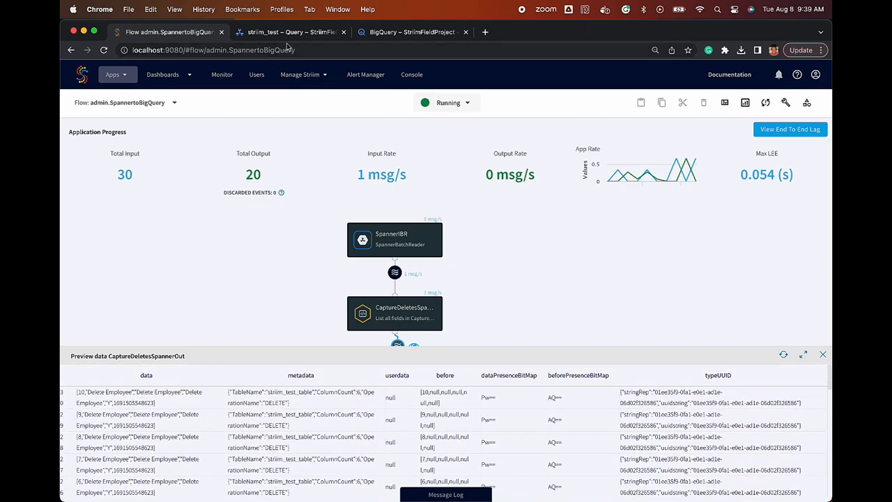
click(378, 32)
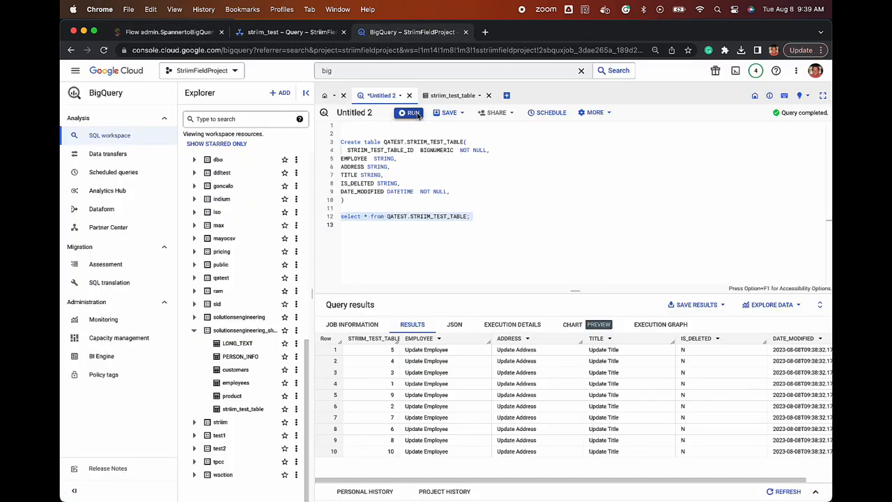
click(414, 113)
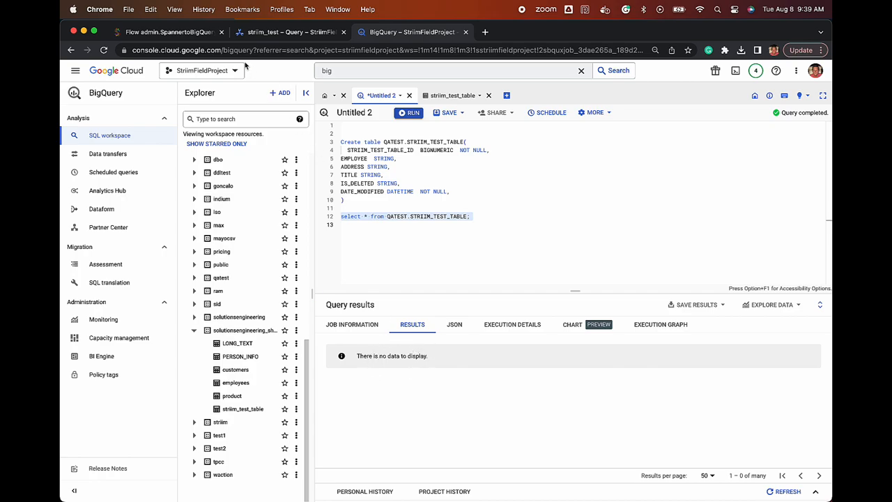
Return to the Striim flow and view the real-time end-to-end lag for the admin.BigQueryTarget target
click(194, 33)
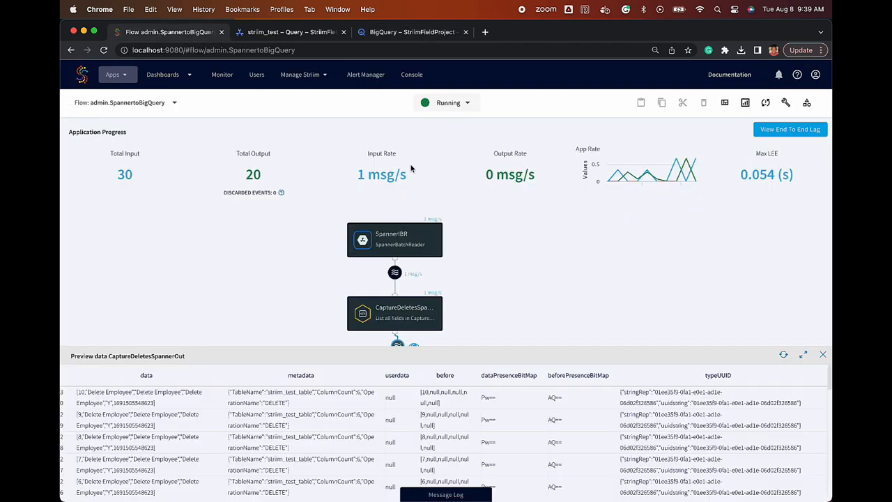
click(772, 131)
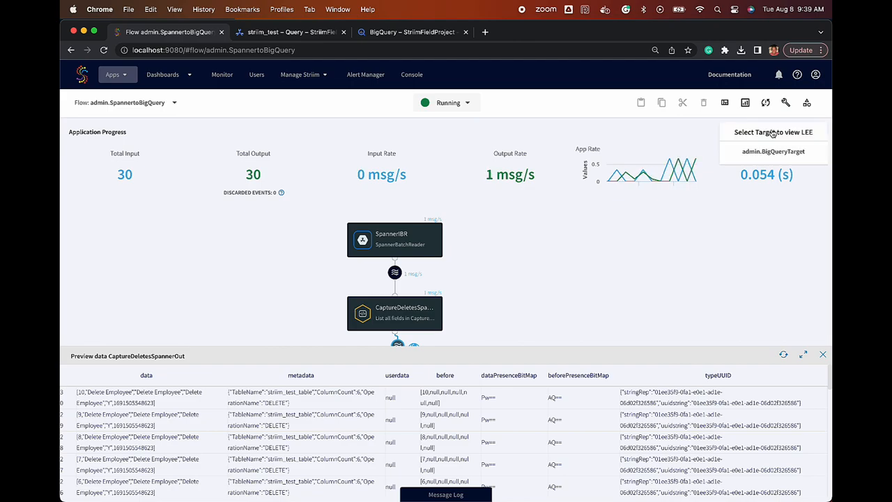
click(772, 152)
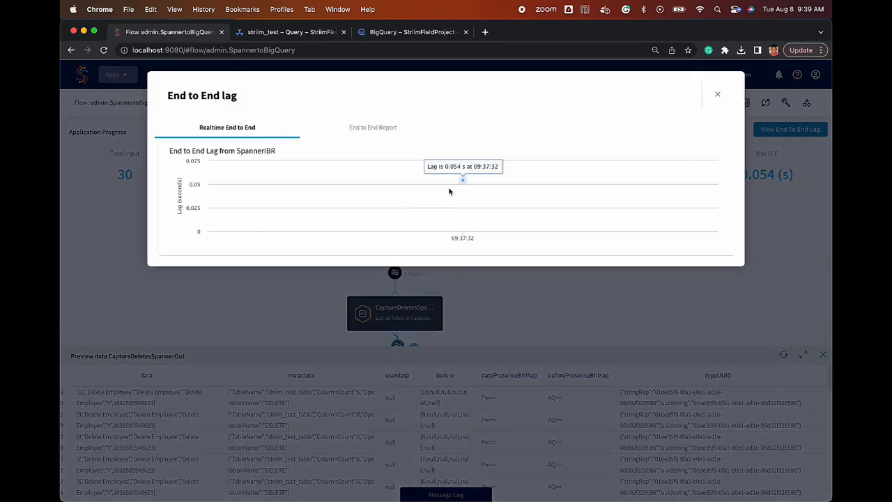